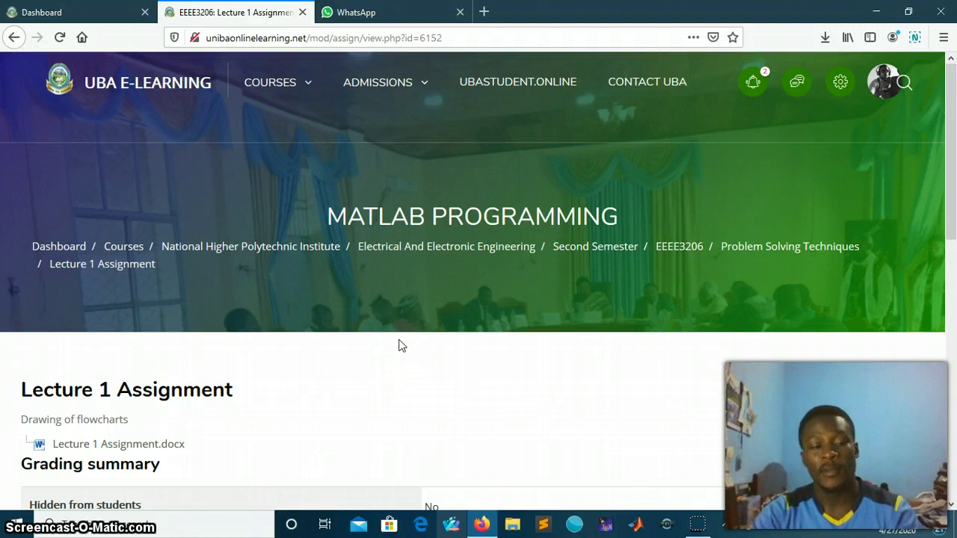
Switch to the Dashboard and scroll to the EEEE3206 MATLAB Programming course card.
{"action": "left_click", "coordinate": [430, 359]}
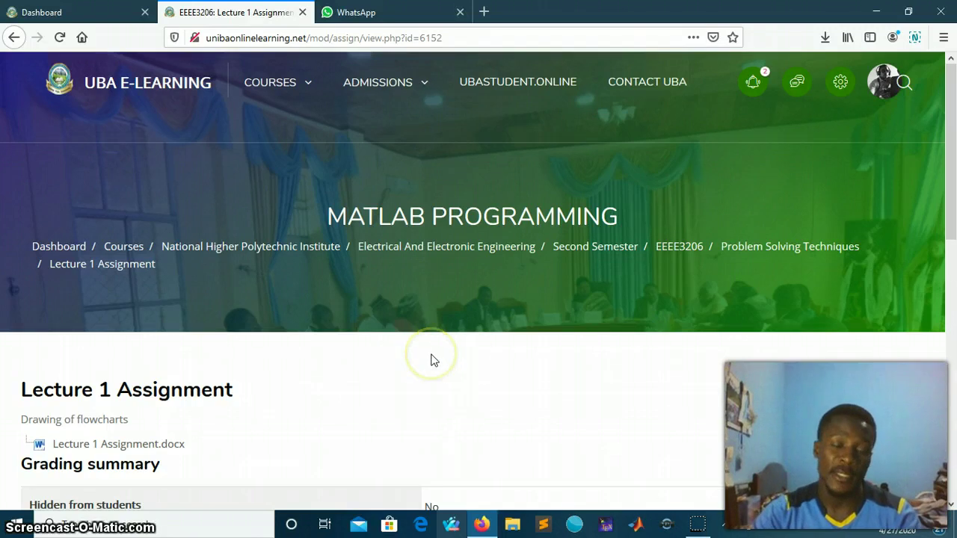
{"action": "scroll", "coordinate": [429, 362], "scroll_direction": "down", "scroll_amount": 3}
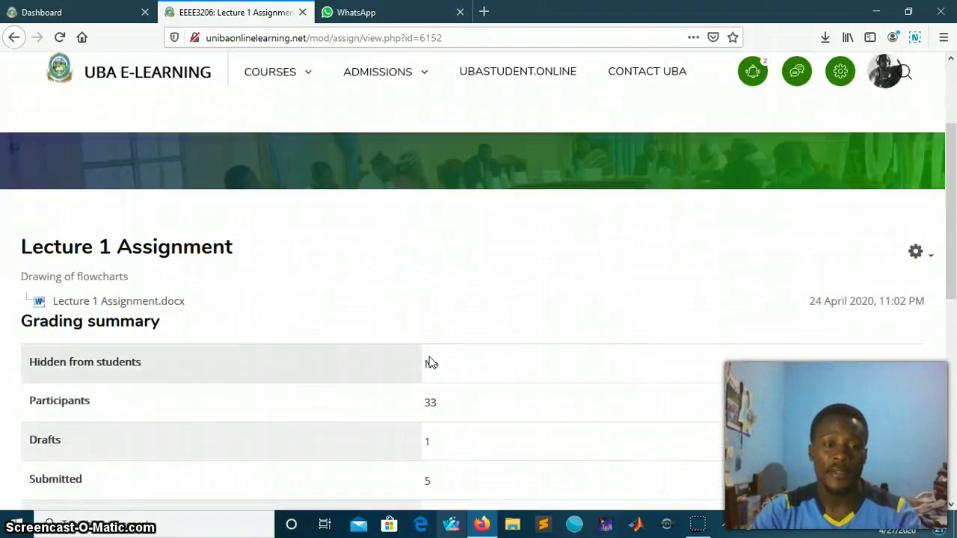
{"action": "scroll", "coordinate": [399, 349], "scroll_direction": "up", "scroll_amount": 3}
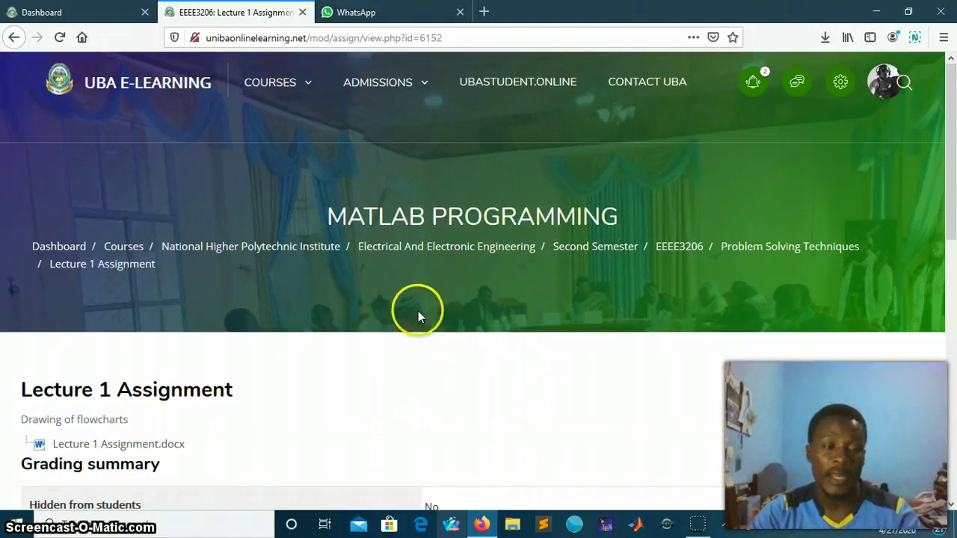
{"action": "scroll", "coordinate": [454, 337], "scroll_direction": "down", "scroll_amount": 5}
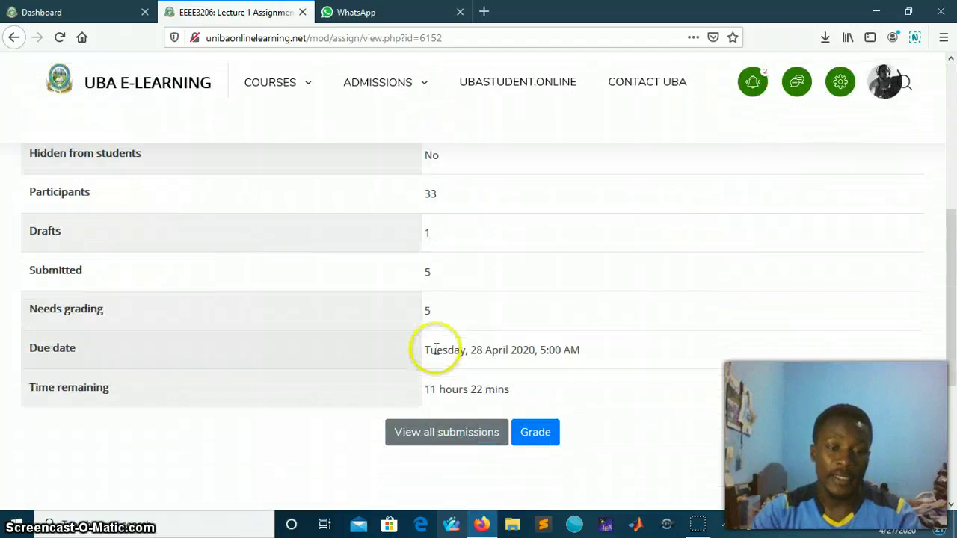
{"action": "scroll", "coordinate": [437, 344], "scroll_direction": "up", "scroll_amount": 1}
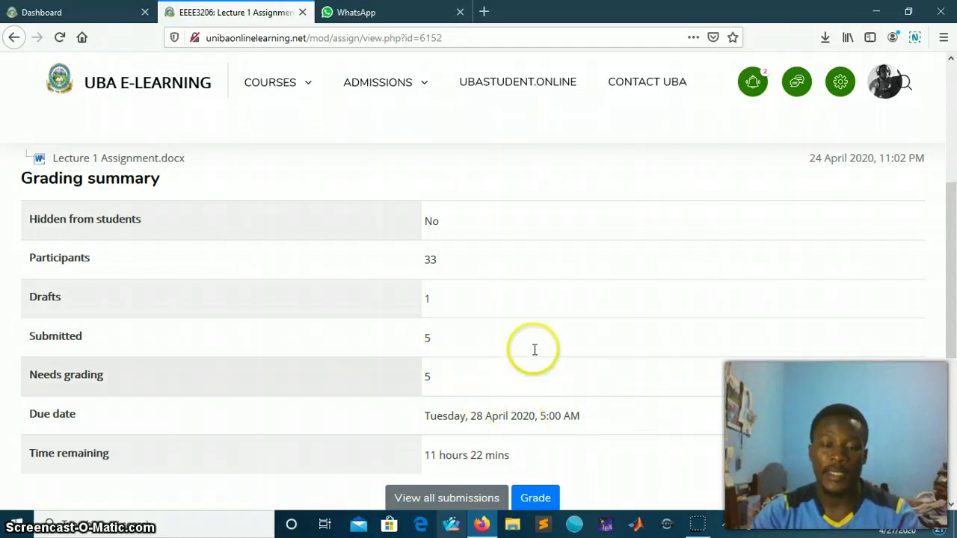
{"action": "scroll", "coordinate": [544, 359], "scroll_direction": "up", "scroll_amount": 1}
{"action": "scroll", "coordinate": [543, 359], "scroll_direction": "up", "scroll_amount": 2}
{"action": "scroll", "coordinate": [541, 358], "scroll_direction": "up", "scroll_amount": 2}
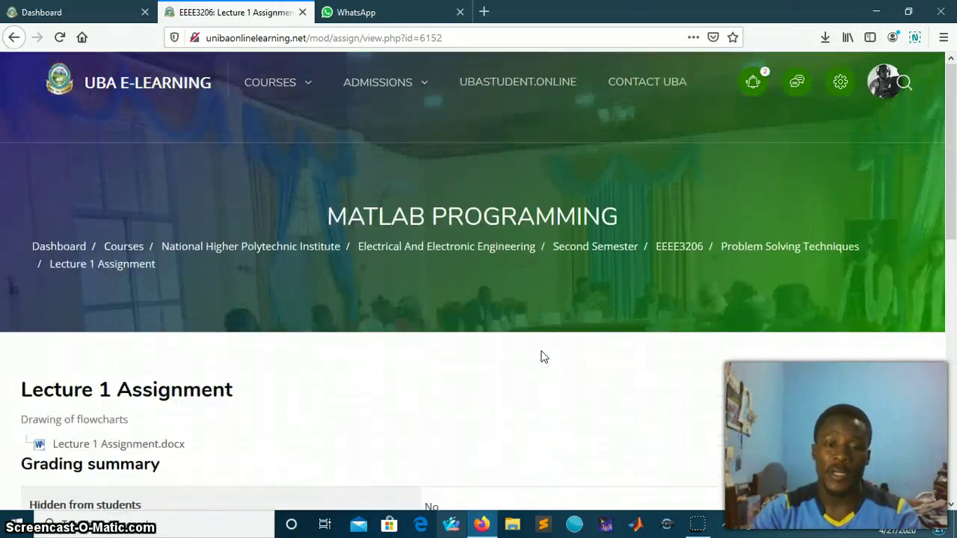
{"action": "left_click", "coordinate": [550, 417]}
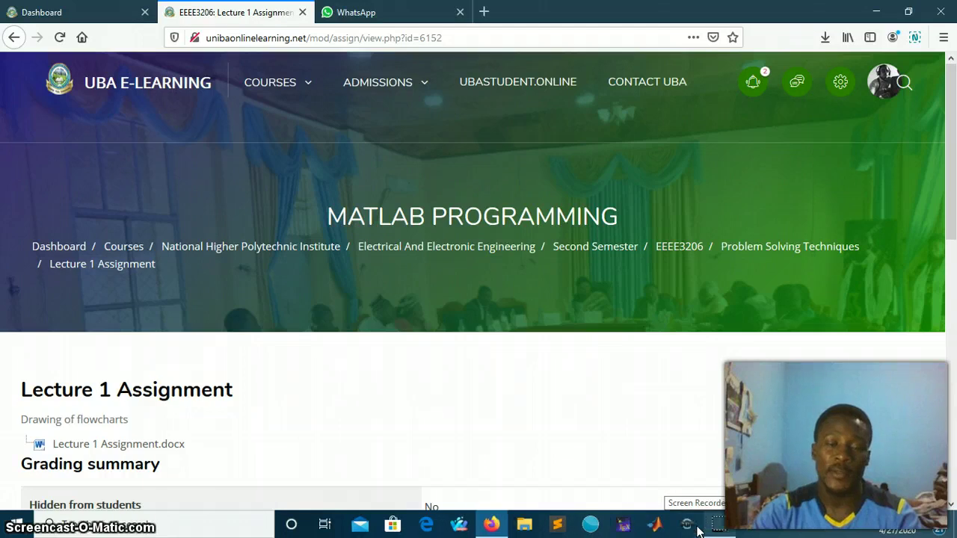
{"action": "left_click", "coordinate": [697, 529]}
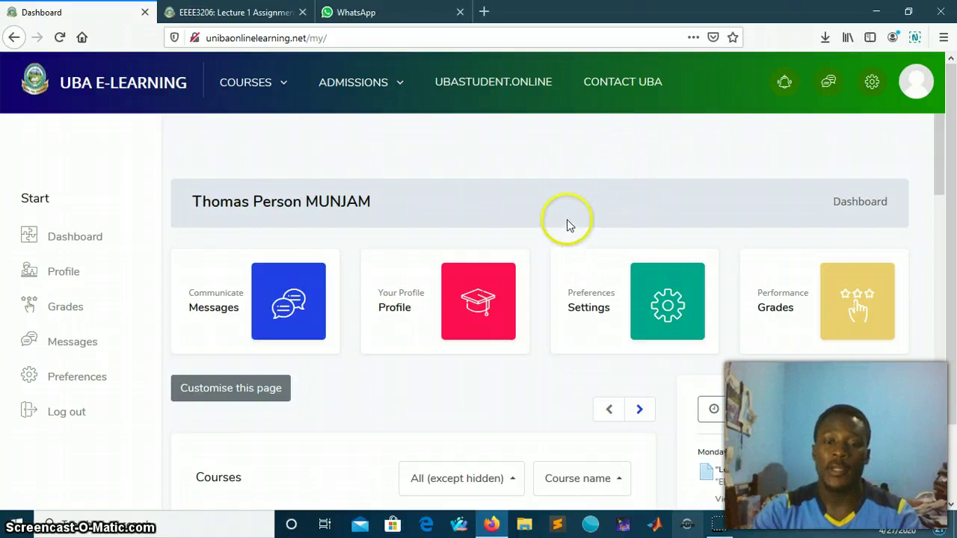
{"action": "scroll", "coordinate": [569, 232], "scroll_direction": "down", "scroll_amount": 3}
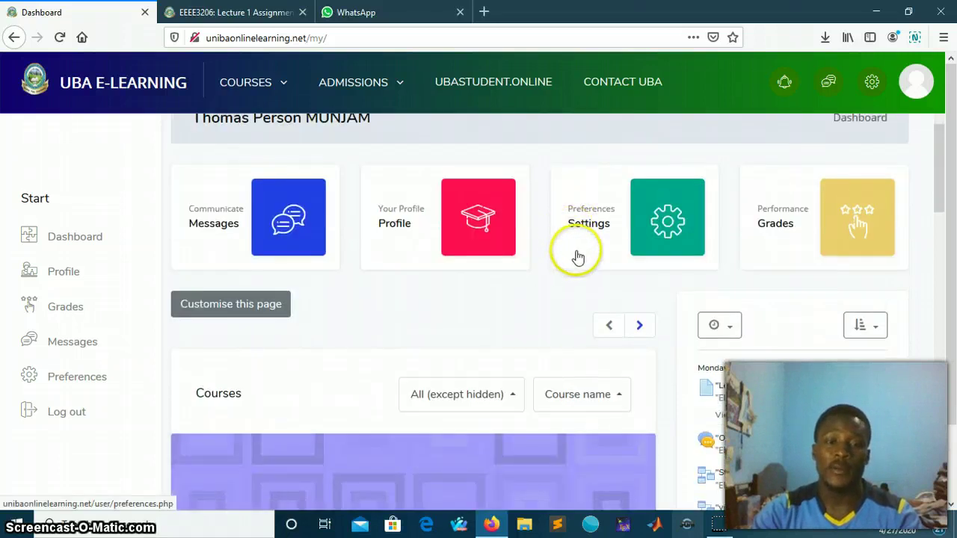
{"action": "scroll", "coordinate": [576, 256], "scroll_direction": "up", "scroll_amount": 3}
{"action": "scroll", "coordinate": [392, 299], "scroll_direction": "down", "scroll_amount": 3}
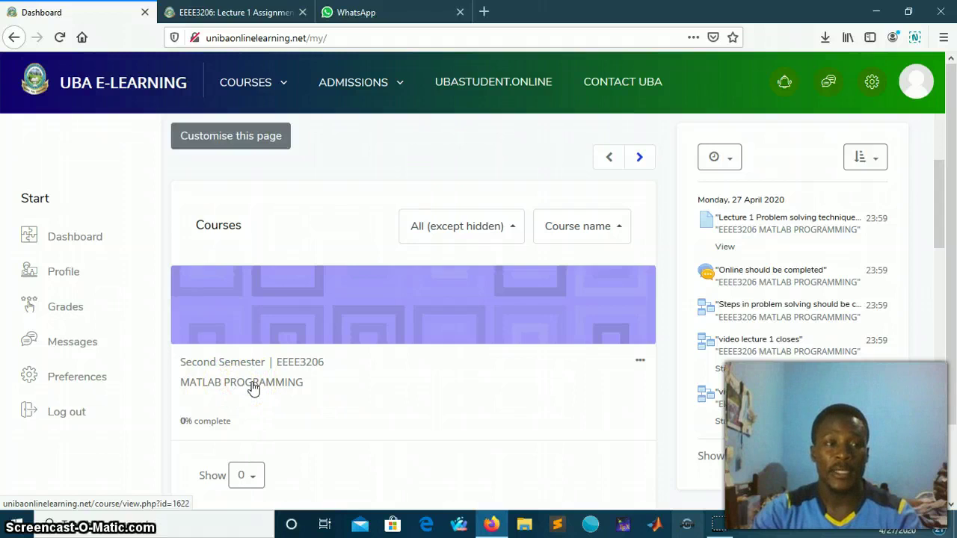
Open the MATLAB PROGRAMMING course page and scroll down to the Lecture 1 Assignment link.
{"action": "left_click", "coordinate": [254, 385]}
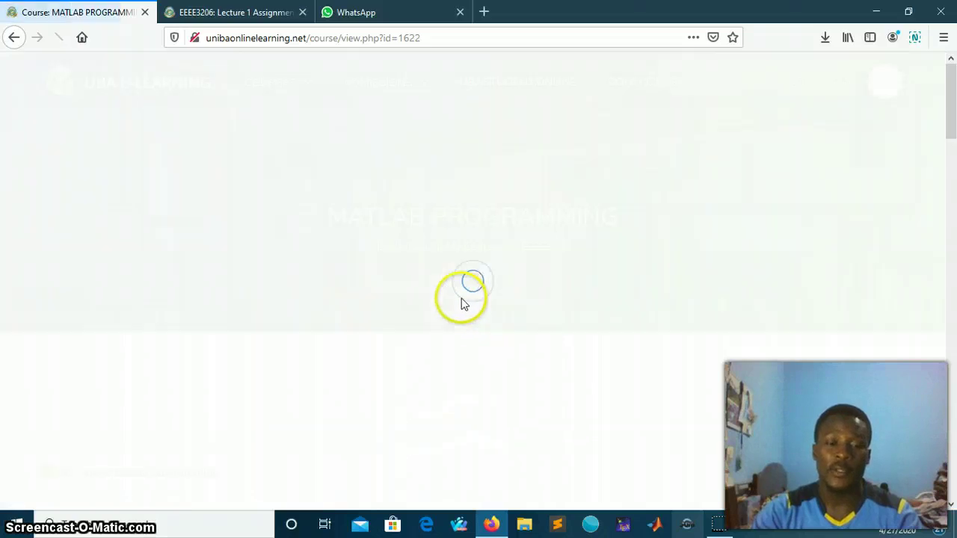
{"action": "scroll", "coordinate": [391, 284], "scroll_direction": "down", "scroll_amount": 2}
{"action": "scroll", "coordinate": [281, 336], "scroll_direction": "down", "scroll_amount": 2}
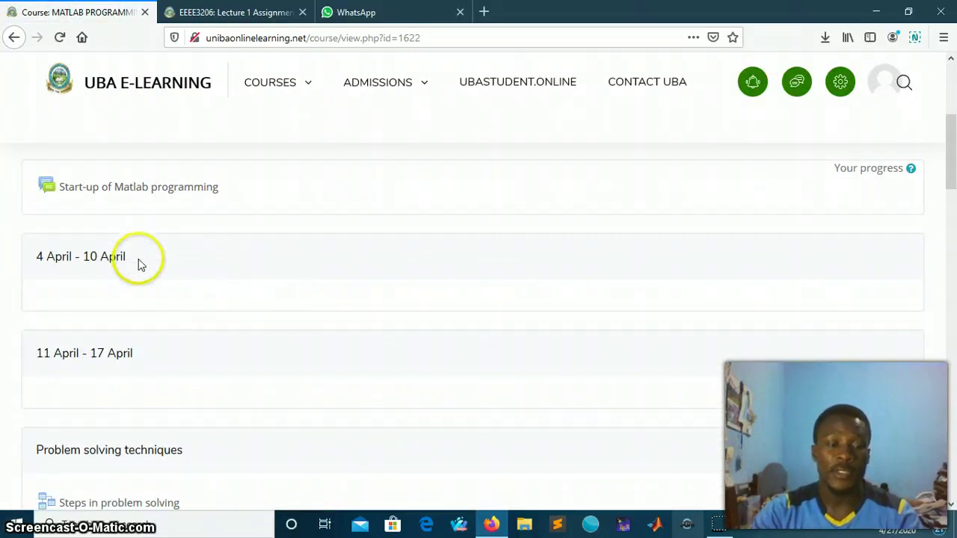
{"action": "scroll", "coordinate": [142, 270], "scroll_direction": "down", "scroll_amount": 2}
{"action": "scroll", "coordinate": [152, 293], "scroll_direction": "down", "scroll_amount": 2}
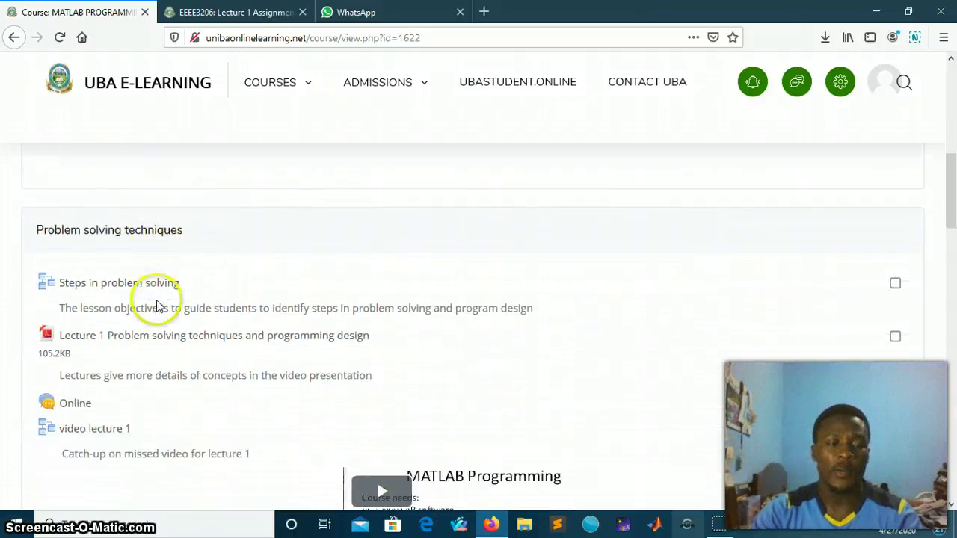
{"action": "scroll", "coordinate": [170, 316], "scroll_direction": "down", "scroll_amount": 2}
{"action": "scroll", "coordinate": [171, 324], "scroll_direction": "down", "scroll_amount": 2}
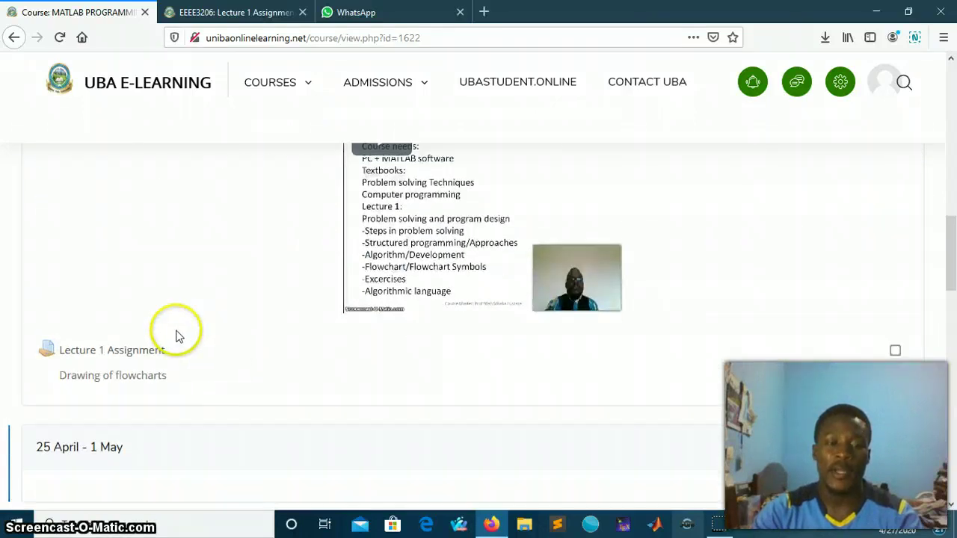
{"action": "scroll", "coordinate": [247, 267], "scroll_direction": "up", "scroll_amount": 3}
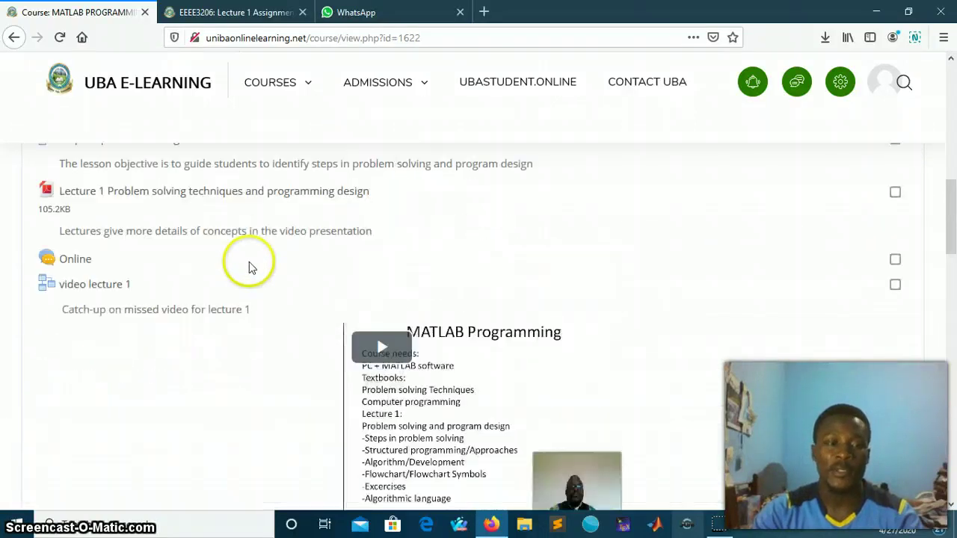
{"action": "scroll", "coordinate": [248, 267], "scroll_direction": "up", "scroll_amount": 1}
{"action": "scroll", "coordinate": [242, 284], "scroll_direction": "down", "scroll_amount": 4}
{"action": "scroll", "coordinate": [229, 316], "scroll_direction": "down", "scroll_amount": 1}
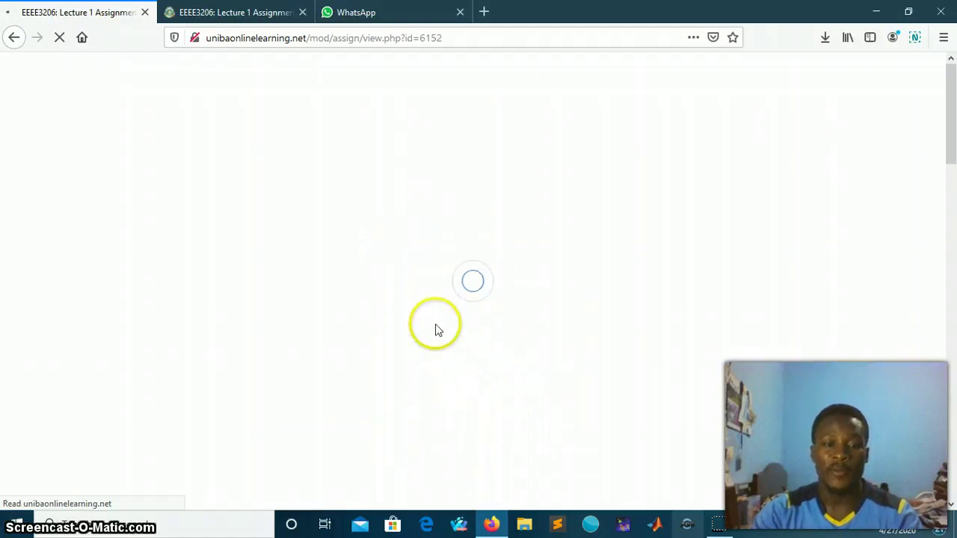
Scroll to Lecture 1 Assignment's submission status and start a new submission with Add submission.
{"action": "scroll", "coordinate": [525, 314], "scroll_direction": "down", "scroll_amount": 2}
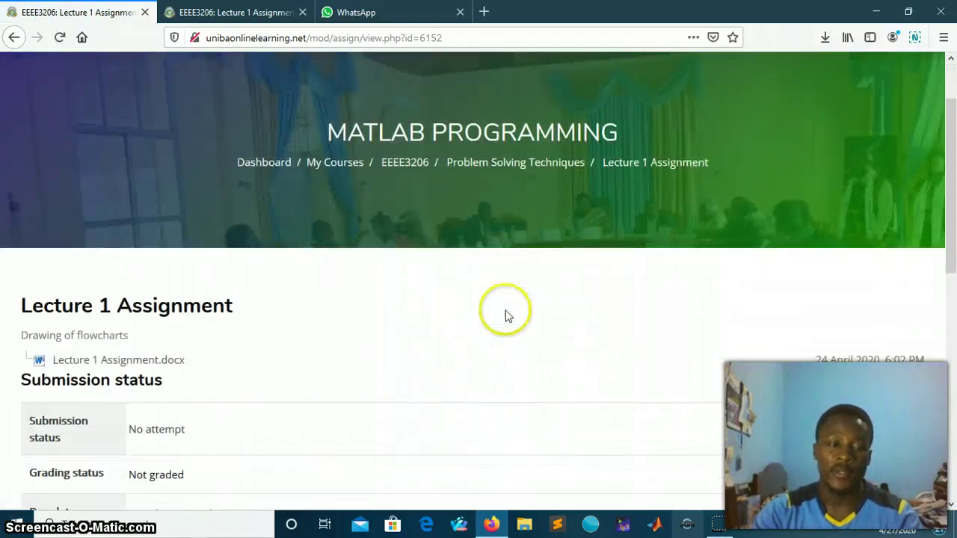
{"action": "scroll", "coordinate": [506, 314], "scroll_direction": "down", "scroll_amount": 1}
{"action": "scroll", "coordinate": [505, 317], "scroll_direction": "down", "scroll_amount": 1}
{"action": "scroll", "coordinate": [506, 316], "scroll_direction": "down", "scroll_amount": 2}
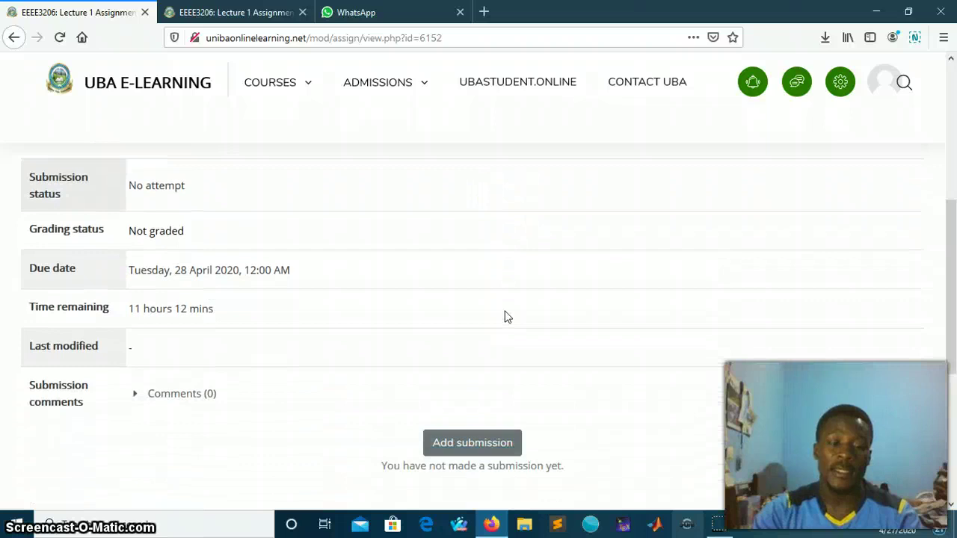
{"action": "scroll", "coordinate": [506, 317], "scroll_direction": "down", "scroll_amount": 1}
{"action": "left_click", "coordinate": [451, 342]}
{"action": "scroll", "coordinate": [337, 315], "scroll_direction": "up", "scroll_amount": 3}
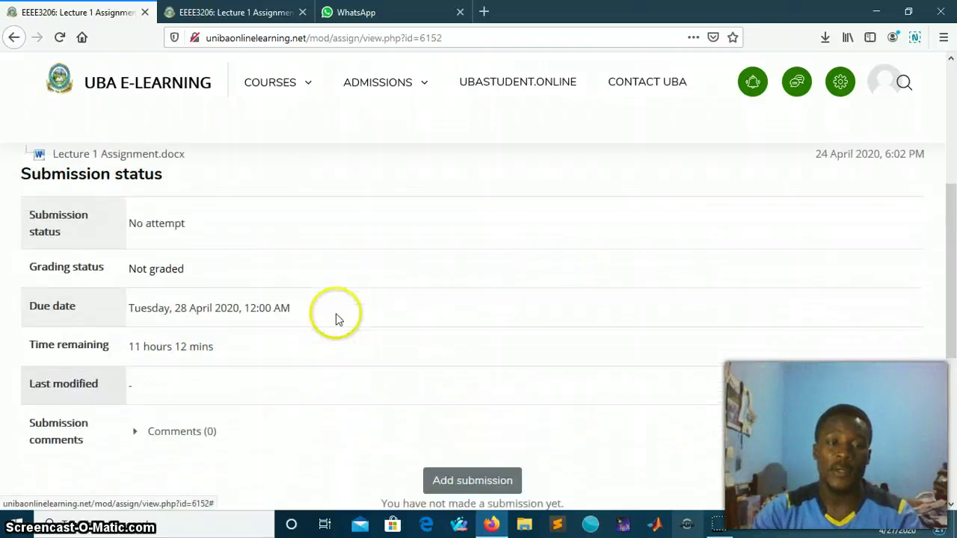
{"action": "scroll", "coordinate": [336, 313], "scroll_direction": "down", "scroll_amount": 2}
{"action": "scroll", "coordinate": [403, 332], "scroll_direction": "down", "scroll_amount": 1}
{"action": "left_click", "coordinate": [471, 345]}
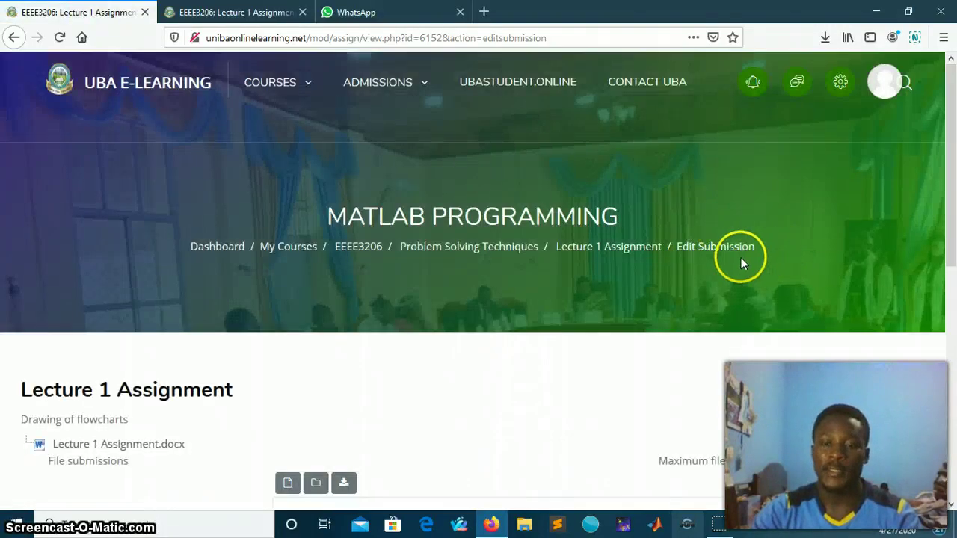
In the File picker, choose Upload a file and browse the computer's Desktop.
{"action": "scroll", "coordinate": [740, 257], "scroll_direction": "down", "scroll_amount": 3}
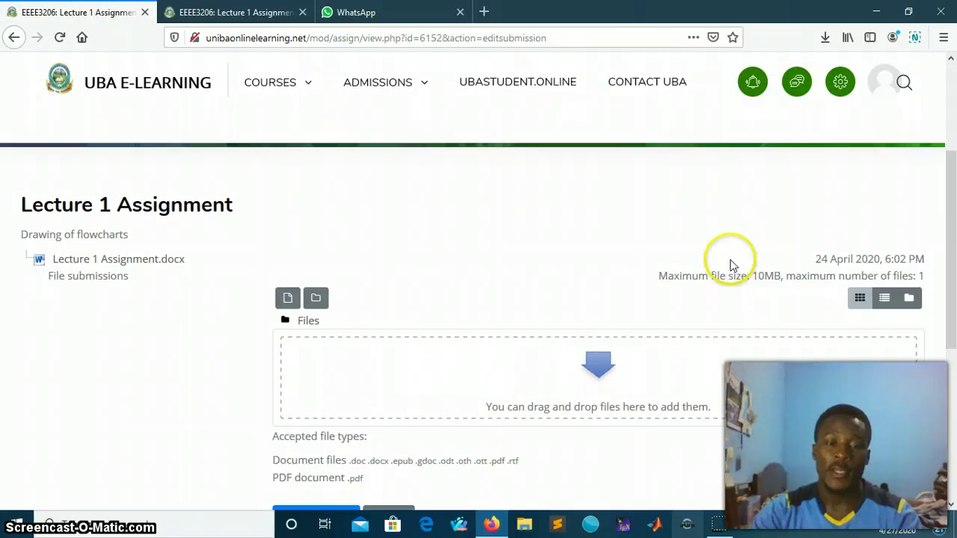
{"action": "scroll", "coordinate": [732, 265], "scroll_direction": "down", "scroll_amount": 2}
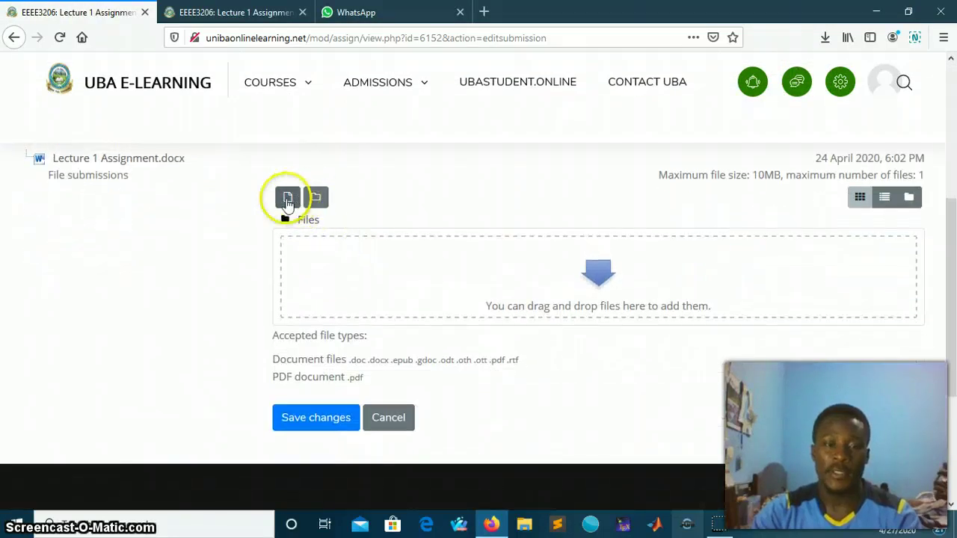
{"action": "left_click", "coordinate": [288, 199]}
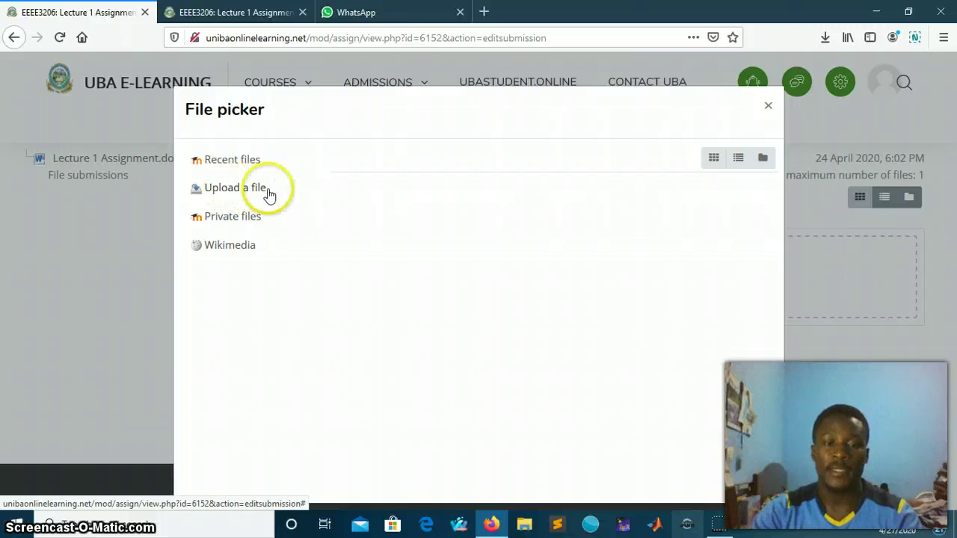
{"action": "left_click", "coordinate": [269, 190]}
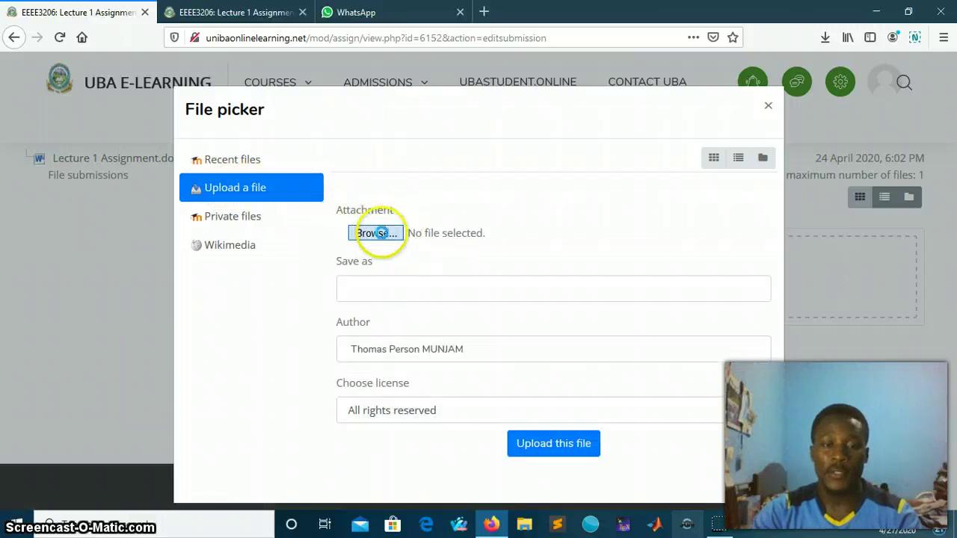
{"action": "left_click", "coordinate": [382, 234]}
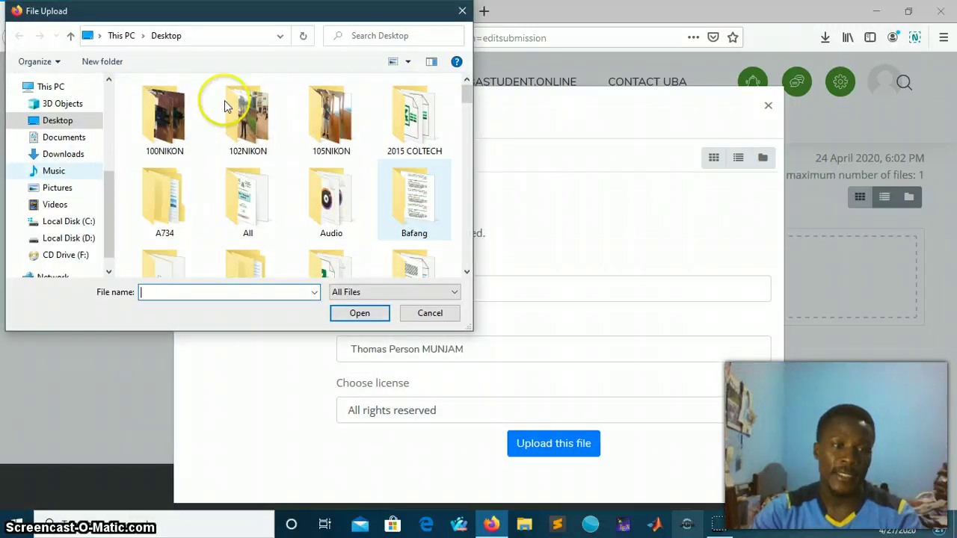
{"action": "mouse_move", "coordinate": [58, 120]}
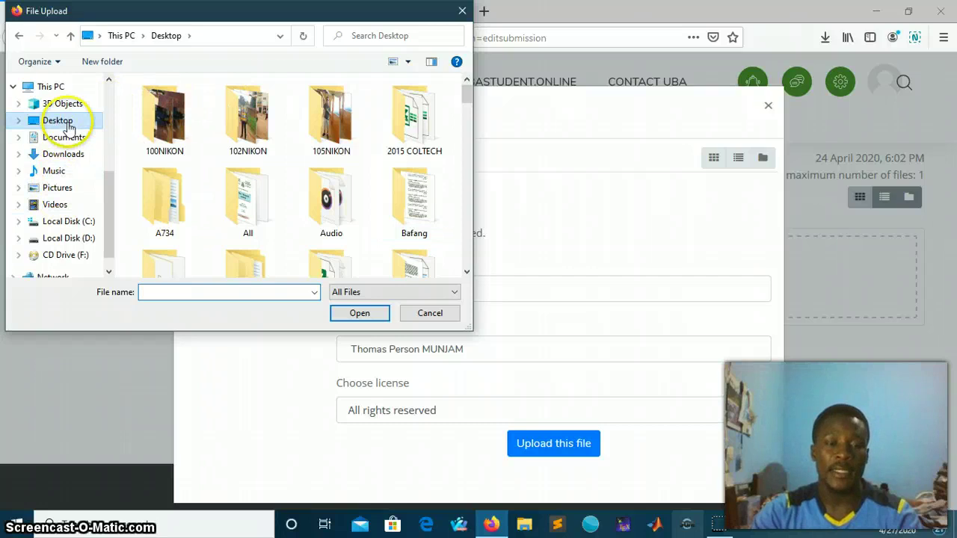
Pick the Assignment MATLAB file in the File Upload dialog and upload it.
{"action": "left_click", "coordinate": [421, 218]}
{"action": "left_click_drag", "start_coordinate": [466, 95], "coordinate": [462, 180]}
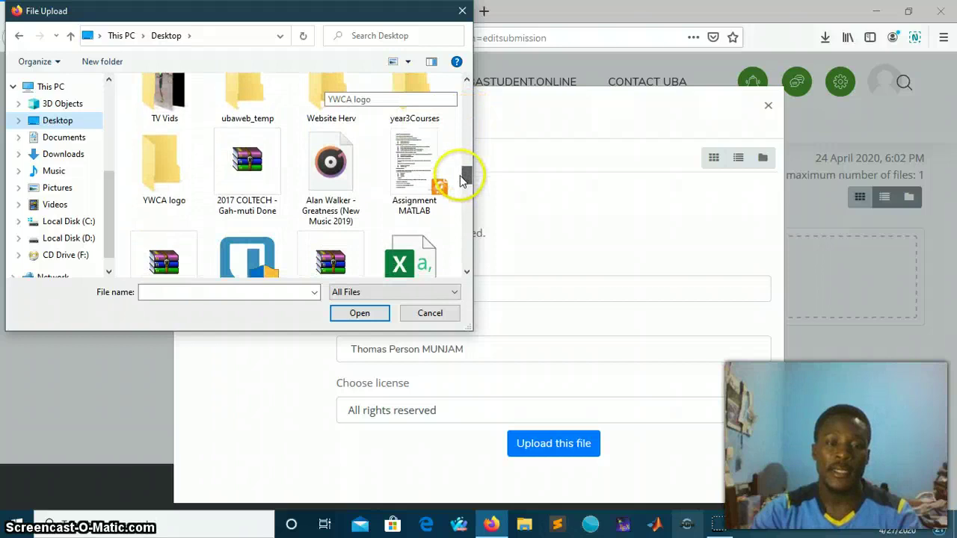
{"action": "left_click", "coordinate": [413, 125]}
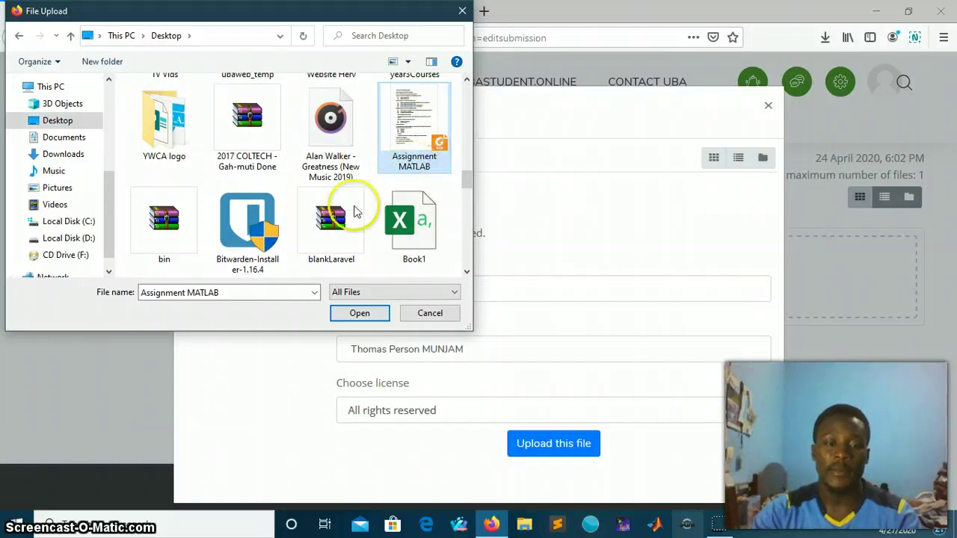
{"action": "left_click", "coordinate": [368, 320]}
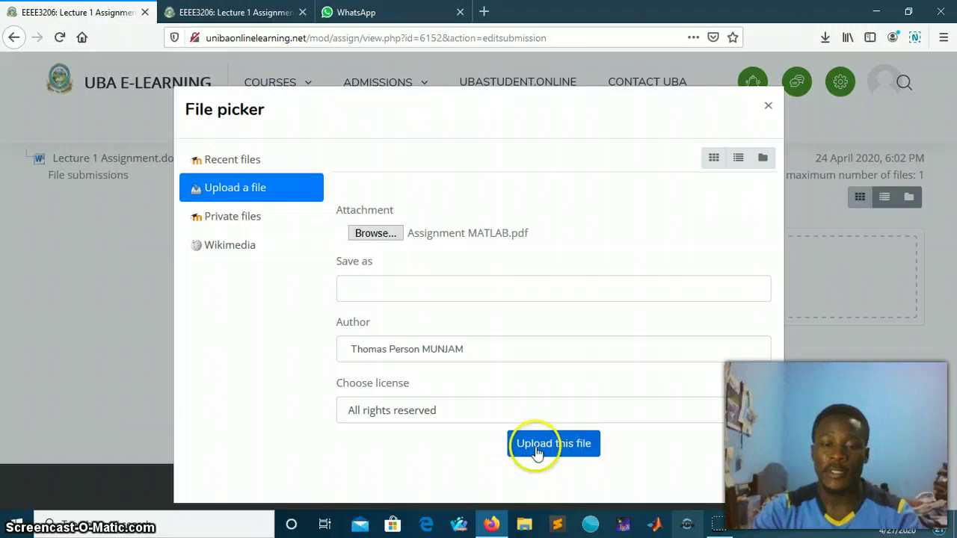
{"action": "left_click", "coordinate": [582, 458]}
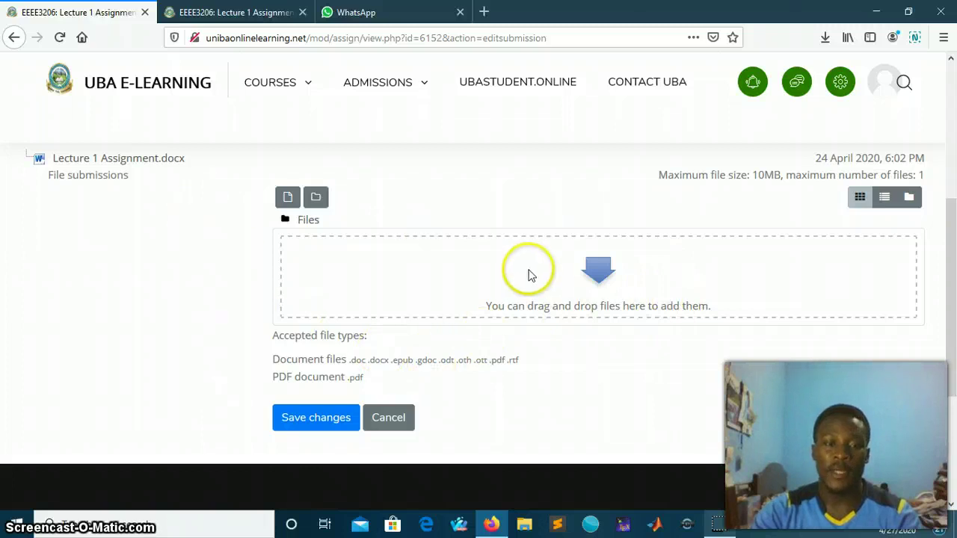
Drag the Assignment MATLAB icon from the desktop into the submission's Files drop zone.
{"action": "scroll", "coordinate": [523, 274], "scroll_direction": "up", "scroll_amount": 5}
{"action": "scroll", "coordinate": [493, 280], "scroll_direction": "down", "scroll_amount": 5}
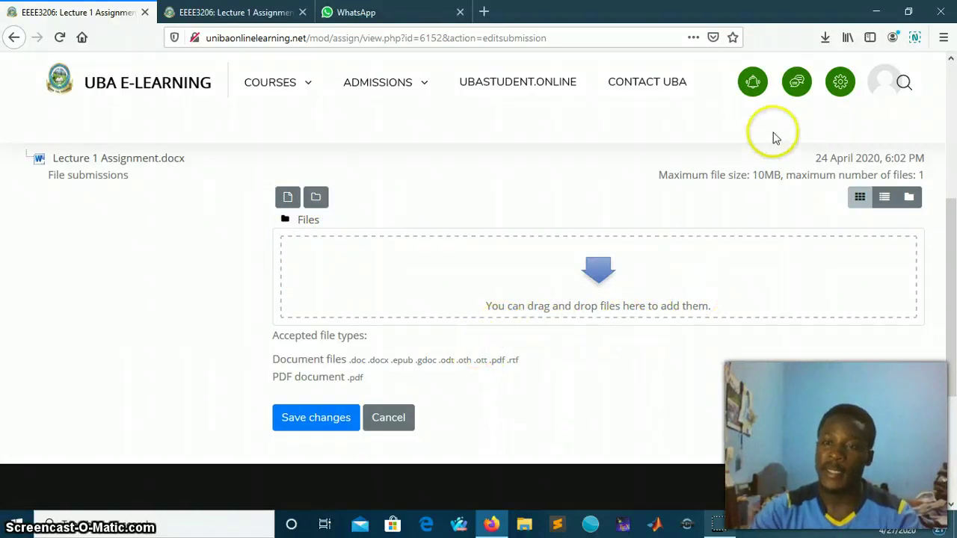
{"action": "left_click", "coordinate": [907, 12]}
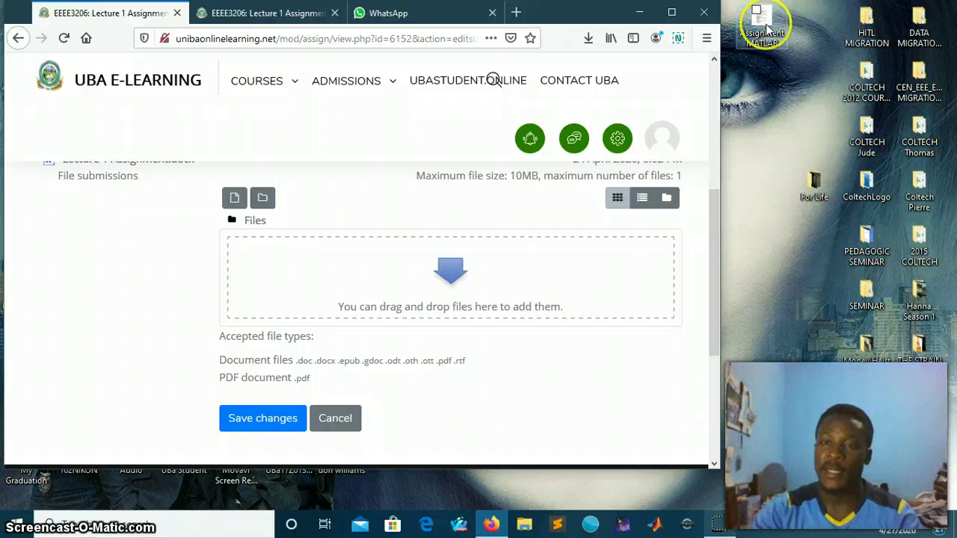
{"action": "left_click_drag", "start_coordinate": [766, 26], "coordinate": [803, 110]}
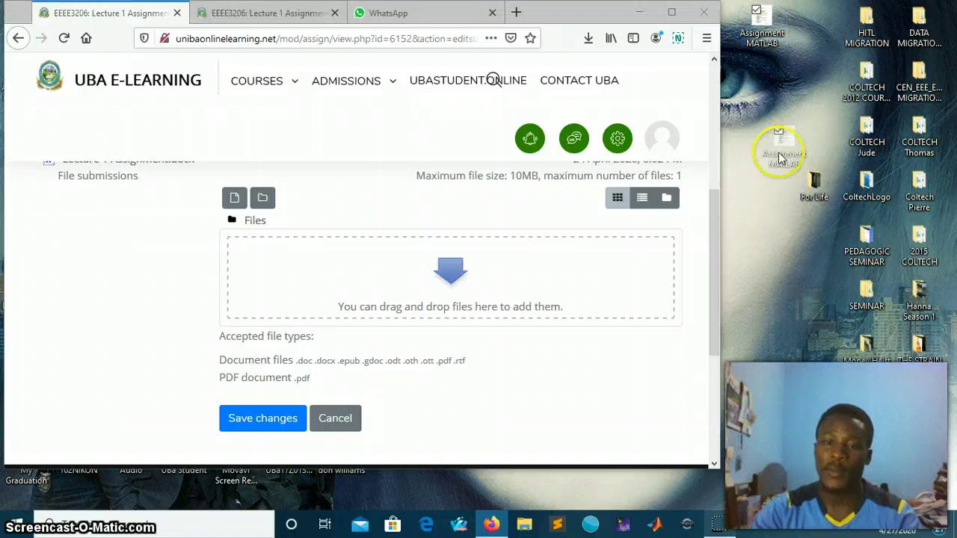
{"action": "mouse_move", "coordinate": [780, 157]}
{"action": "left_mouse_down"}
{"action": "mouse_move", "coordinate": [760, 246]}
{"action": "mouse_move", "coordinate": [369, 276]}
{"action": "mouse_move", "coordinate": [438, 257]}
{"action": "mouse_move", "coordinate": [446, 279]}
{"action": "mouse_move", "coordinate": [504, 278]}
{"action": "left_mouse_up"}
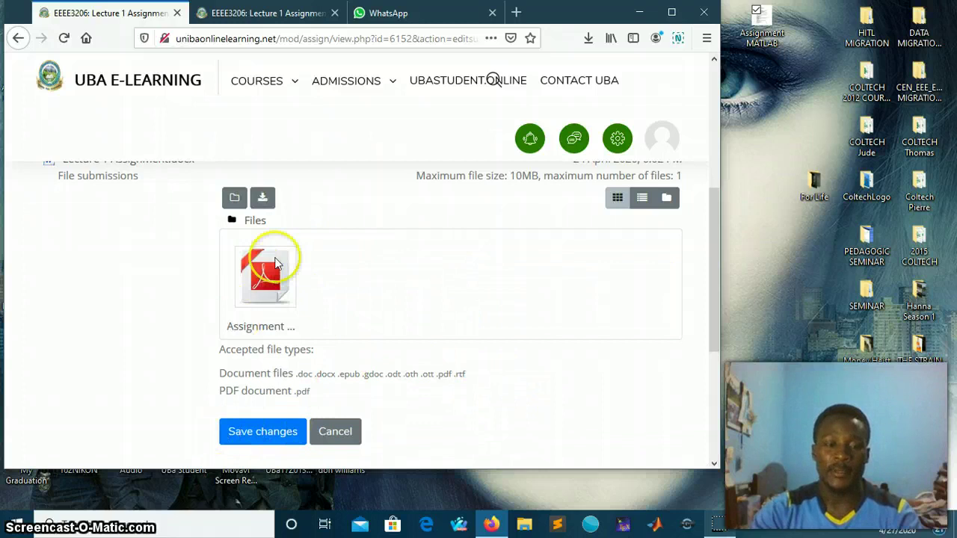
Save the submission containing Assignment MATLAB.pdf and maximize the browser window.
{"action": "left_click", "coordinate": [270, 432]}
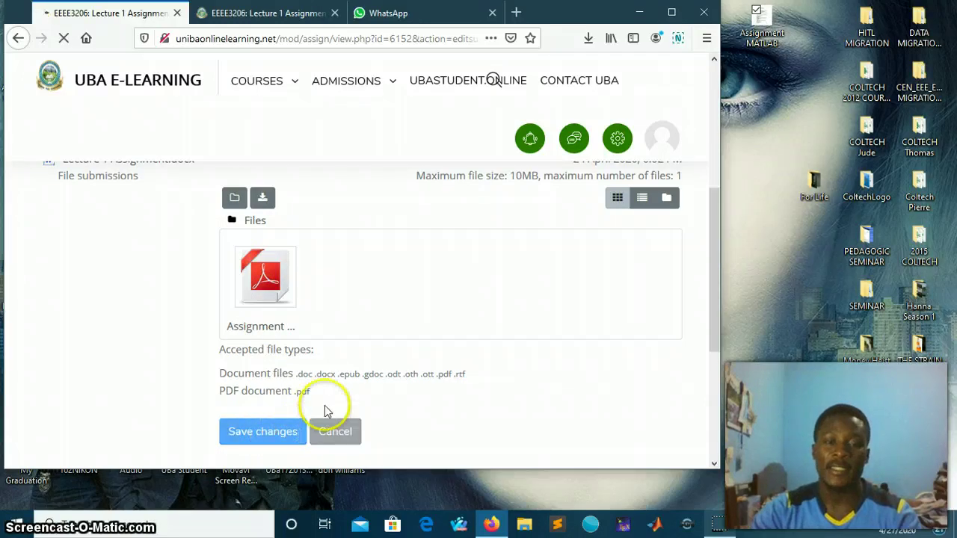
{"action": "left_click", "coordinate": [672, 13]}
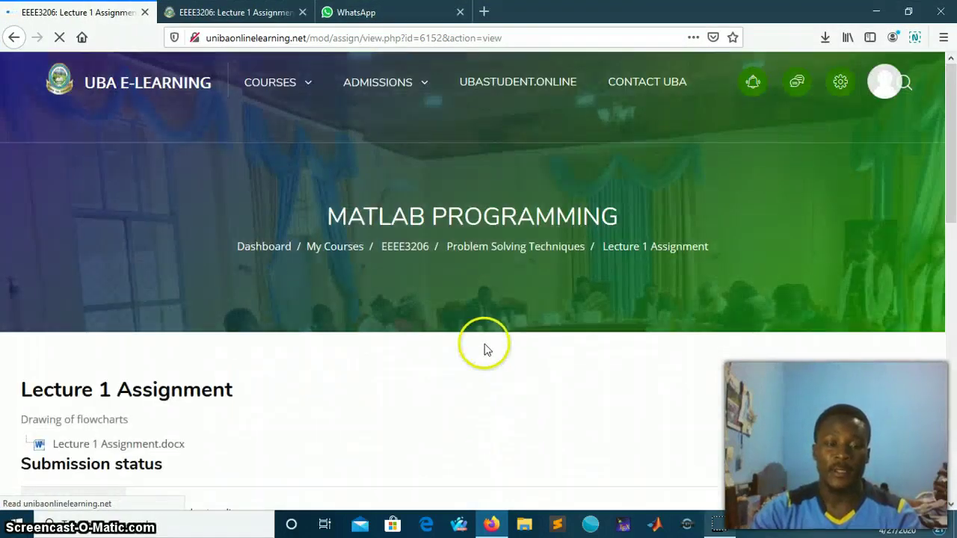
{"action": "scroll", "coordinate": [315, 282], "scroll_direction": "down", "scroll_amount": 1}
{"action": "scroll", "coordinate": [313, 281], "scroll_direction": "down", "scroll_amount": 3}
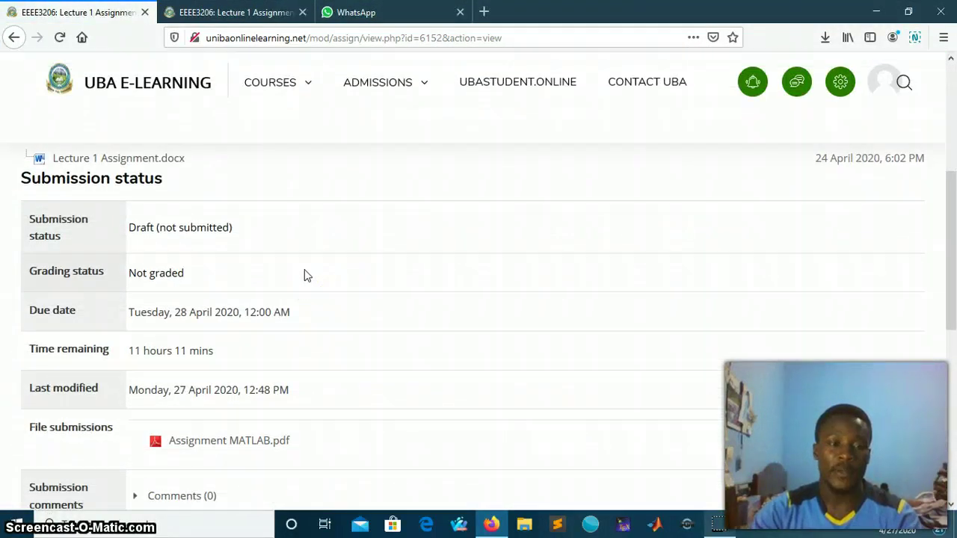
{"action": "scroll", "coordinate": [304, 275], "scroll_direction": "down", "scroll_amount": 2}
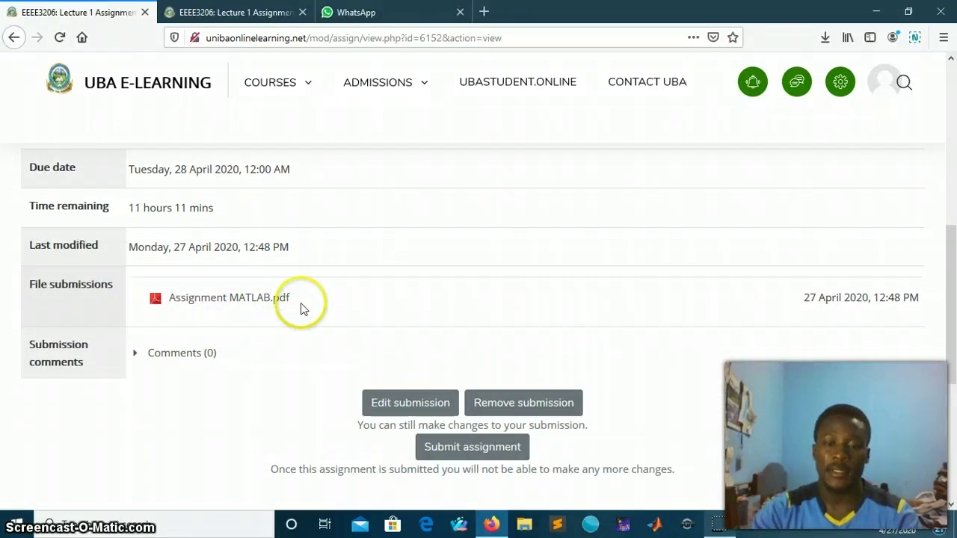
Review the Submission status table showing Assignment MATLAB.pdf as the draft file.
{"action": "scroll", "coordinate": [484, 400], "scroll_direction": "down", "scroll_amount": 1}
{"action": "scroll", "coordinate": [427, 309], "scroll_direction": "up", "scroll_amount": 1}
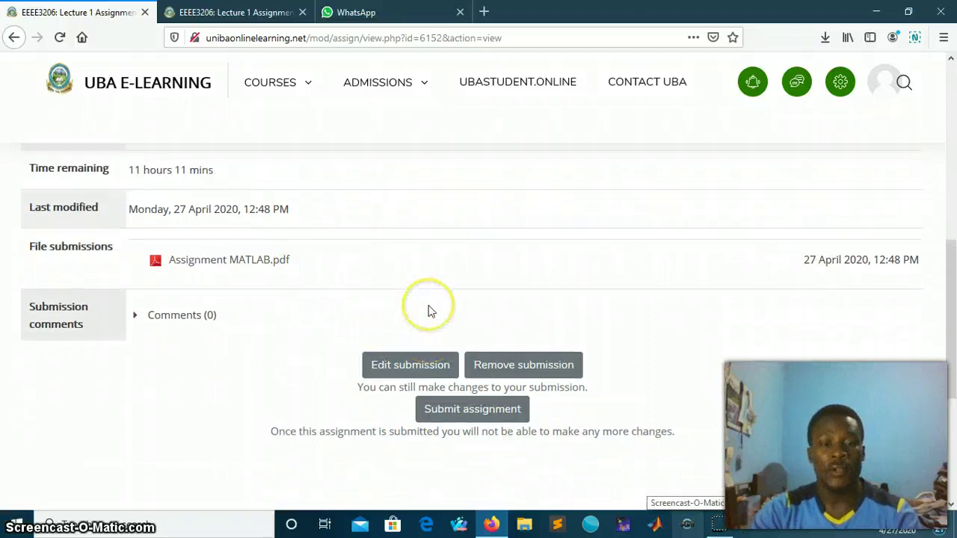
{"action": "scroll", "coordinate": [429, 312], "scroll_direction": "up", "scroll_amount": 1}
{"action": "scroll", "coordinate": [429, 311], "scroll_direction": "up", "scroll_amount": 2}
{"action": "scroll", "coordinate": [441, 308], "scroll_direction": "down", "scroll_amount": 1}
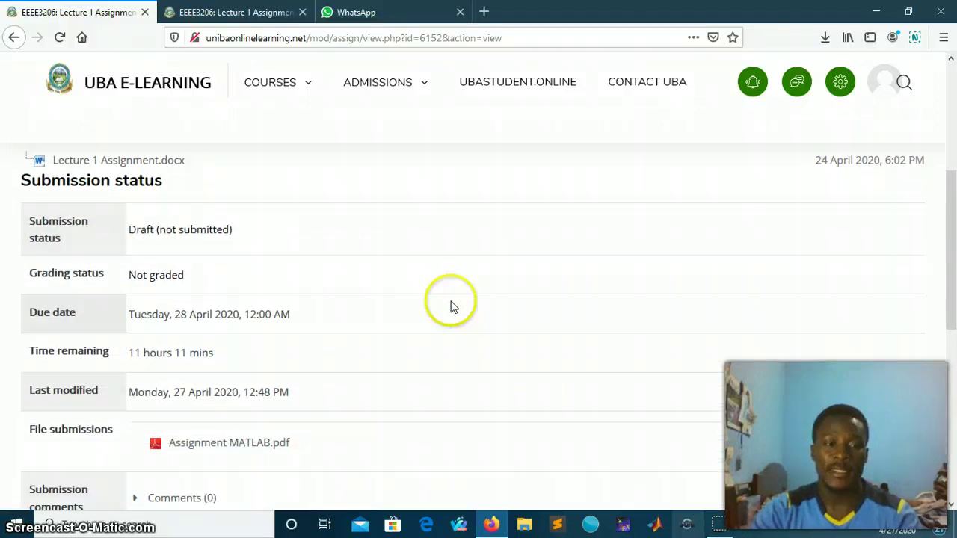
{"action": "scroll", "coordinate": [187, 299], "scroll_direction": "down", "scroll_amount": 1}
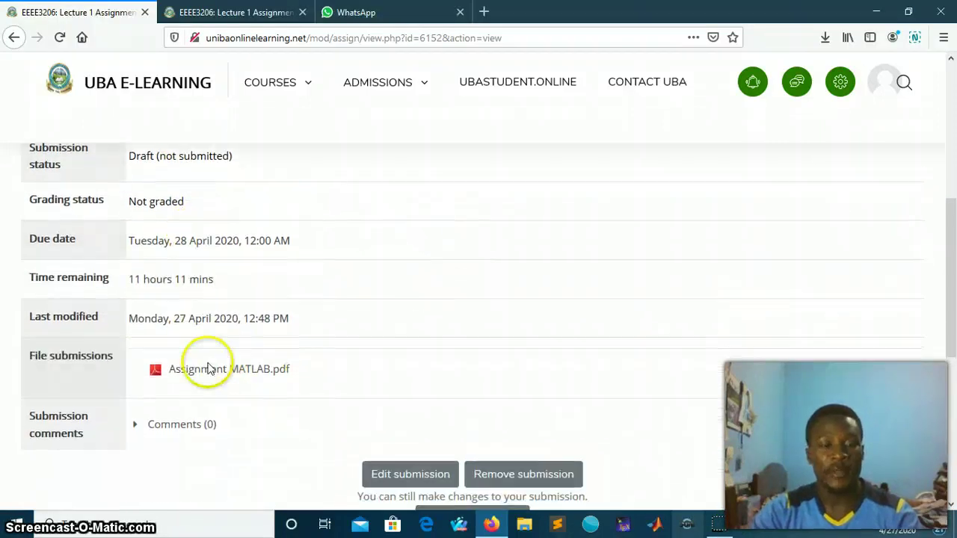
{"action": "scroll", "coordinate": [232, 371], "scroll_direction": "up", "scroll_amount": 1}
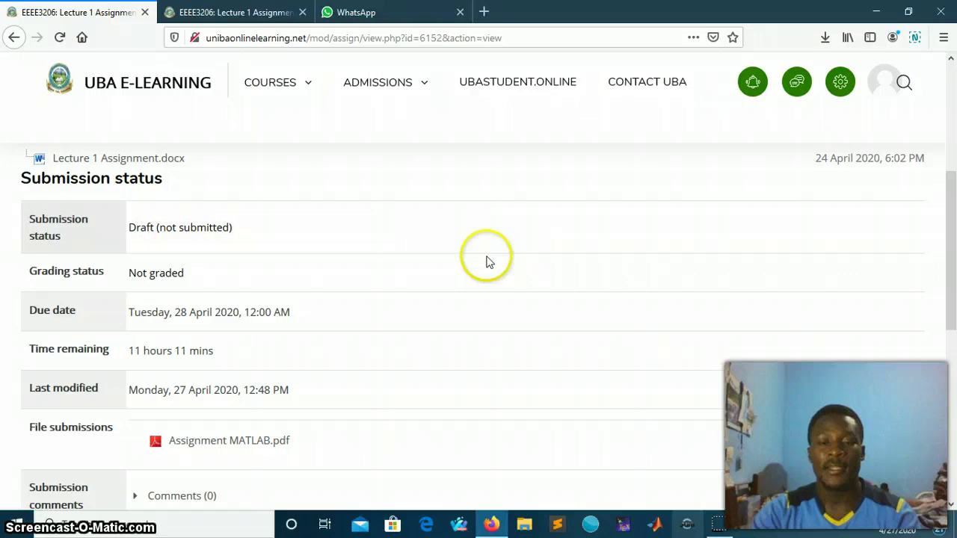
{"action": "scroll", "coordinate": [512, 280], "scroll_direction": "down", "scroll_amount": 3}
Tick 'This submission is my own work' and confirm the Lecture 1 Assignment submission.
{"action": "scroll", "coordinate": [514, 282], "scroll_direction": "down", "scroll_amount": 1}
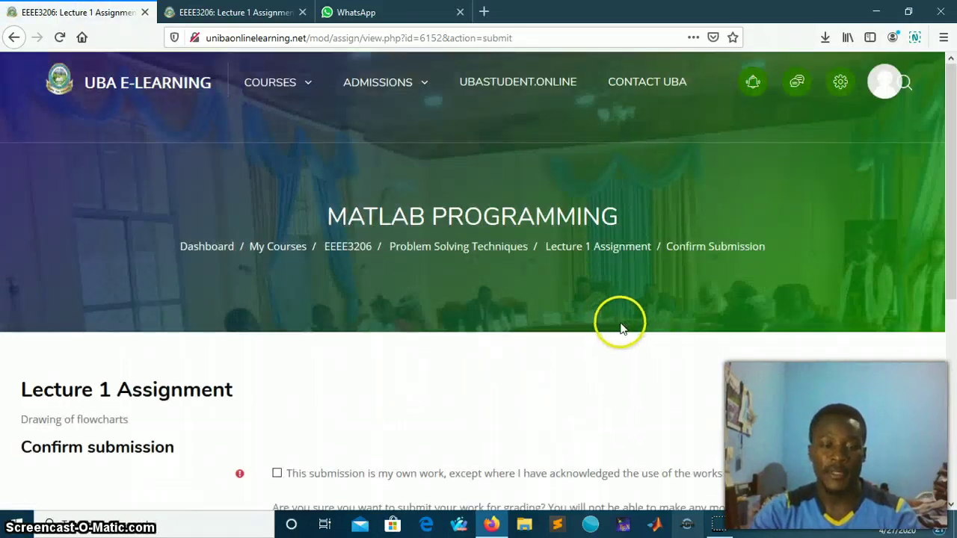
{"action": "scroll", "coordinate": [620, 329], "scroll_direction": "down", "scroll_amount": 5}
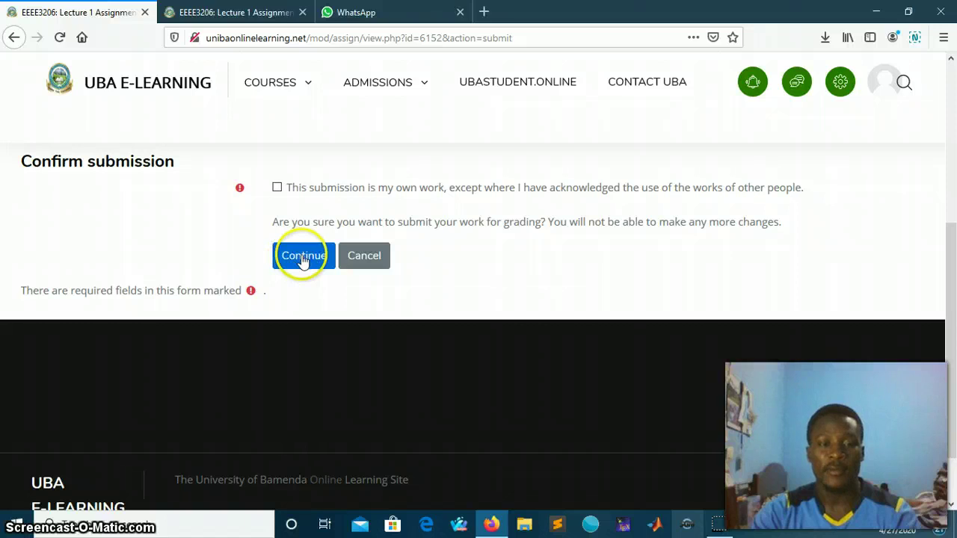
{"action": "left_click", "coordinate": [276, 187]}
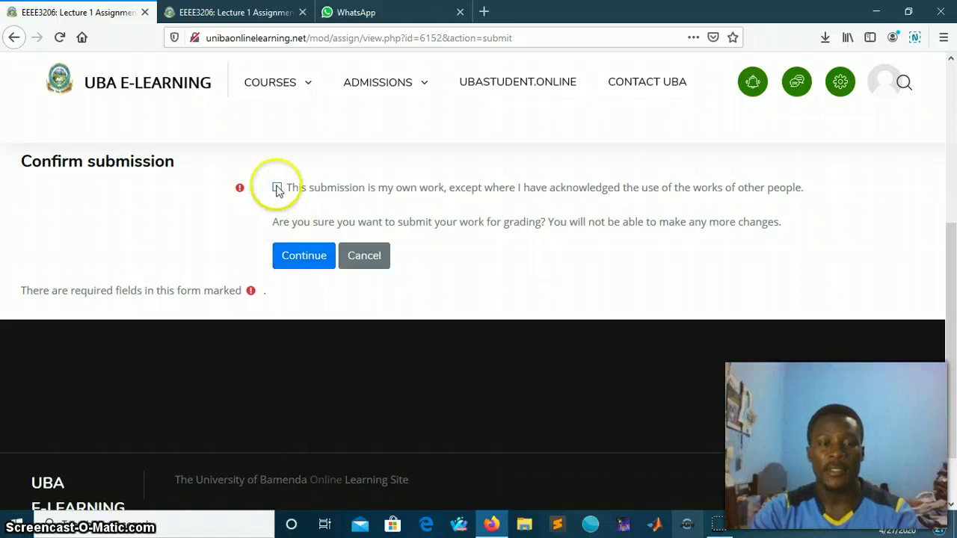
{"action": "left_click", "coordinate": [304, 257]}
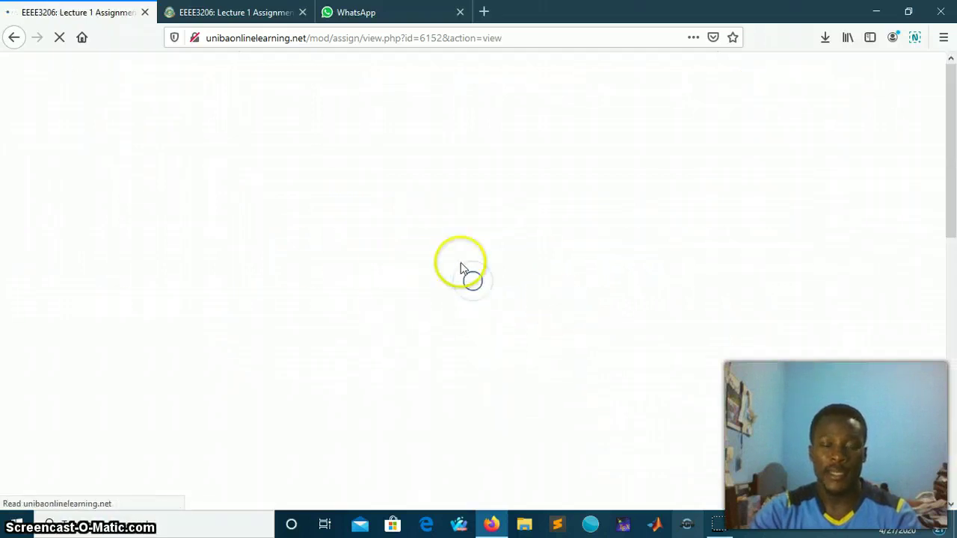
Scroll the Submission status table to verify 'Submitted for grading' with Assignment MATLAB.pdf attached.
{"action": "scroll", "coordinate": [333, 321], "scroll_direction": "down", "scroll_amount": 3}
{"action": "scroll", "coordinate": [333, 321], "scroll_direction": "down", "scroll_amount": 1}
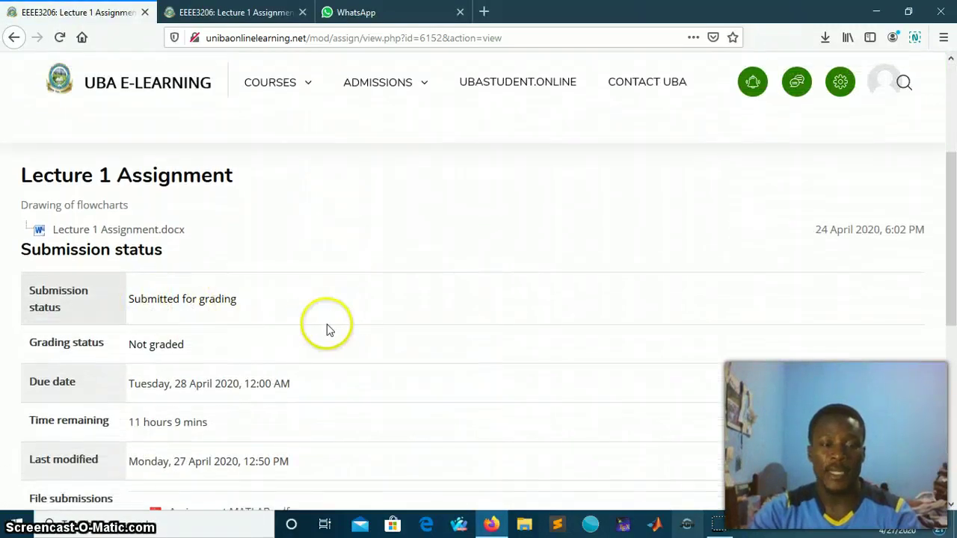
{"action": "scroll", "coordinate": [327, 325], "scroll_direction": "down", "scroll_amount": 3}
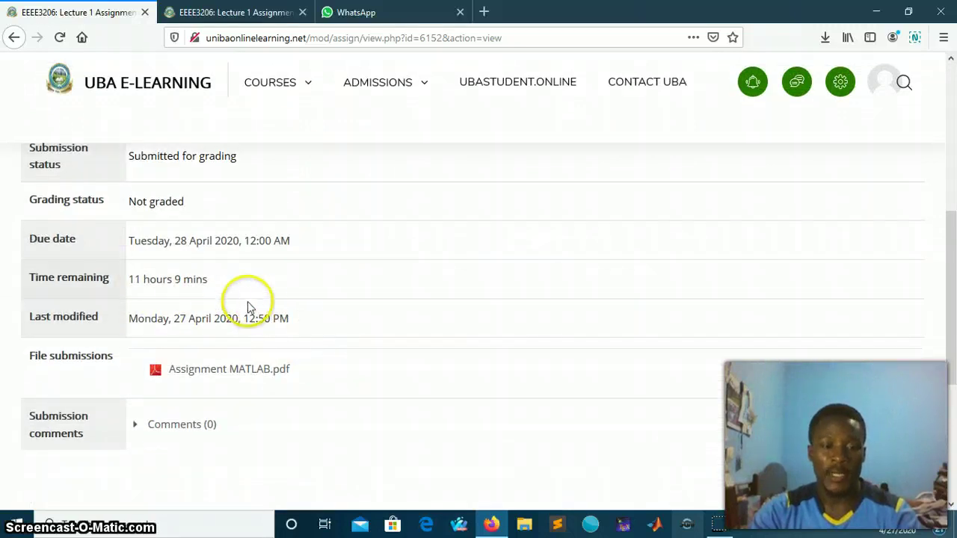
{"action": "scroll", "coordinate": [535, 419], "scroll_direction": "down", "scroll_amount": 3}
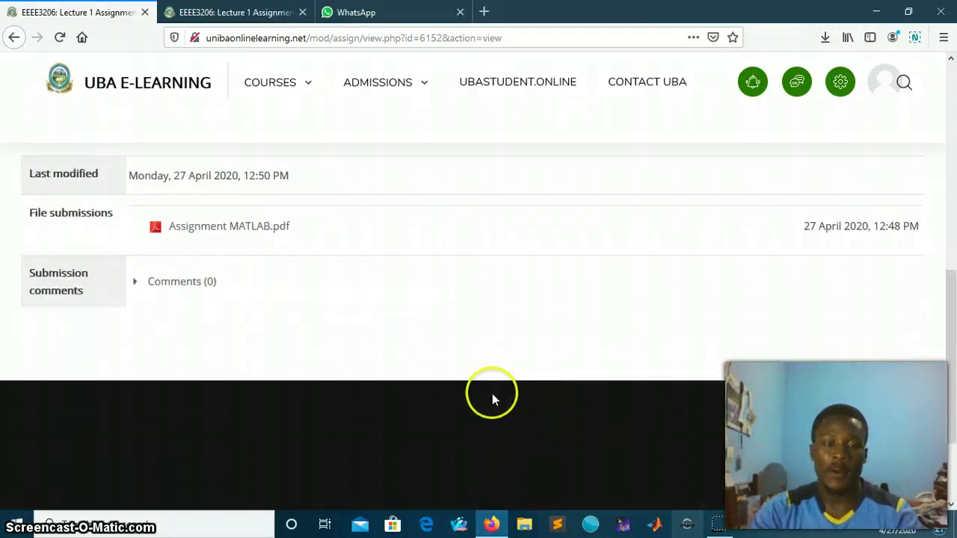
{"action": "scroll", "coordinate": [419, 299], "scroll_direction": "up", "scroll_amount": 6}
{"action": "scroll", "coordinate": [401, 274], "scroll_direction": "up", "scroll_amount": 4}
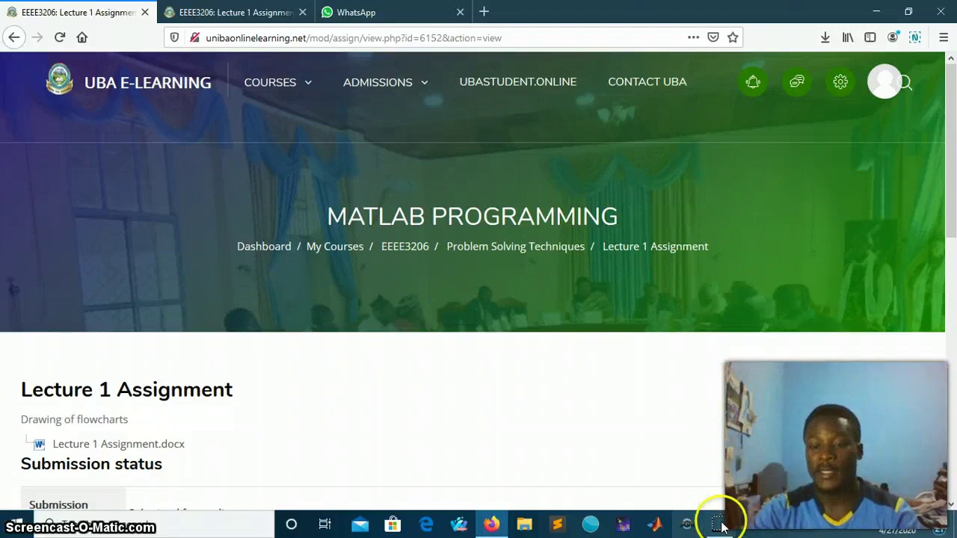
{"action": "scroll", "coordinate": [506, 402], "scroll_direction": "down", "scroll_amount": 3}
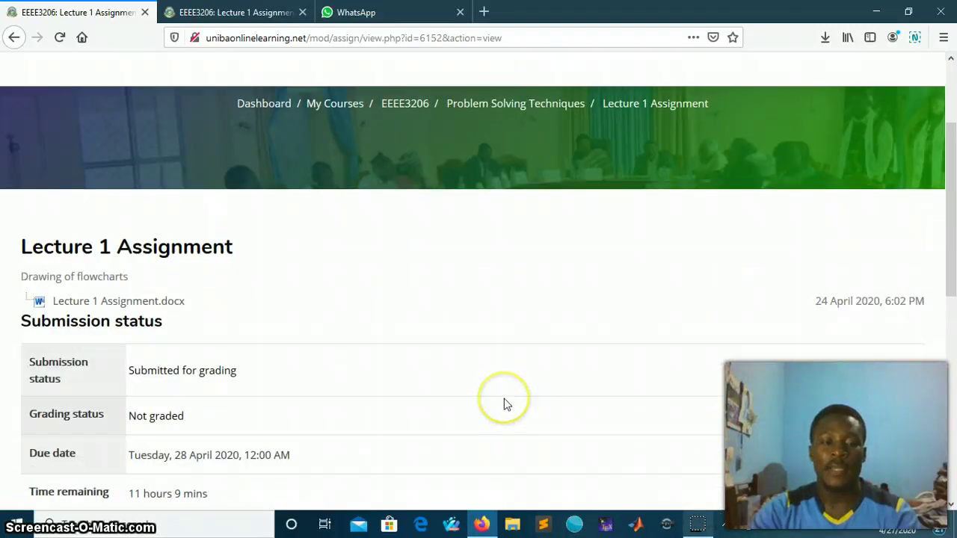
{"action": "scroll", "coordinate": [516, 416], "scroll_direction": "down", "scroll_amount": 2}
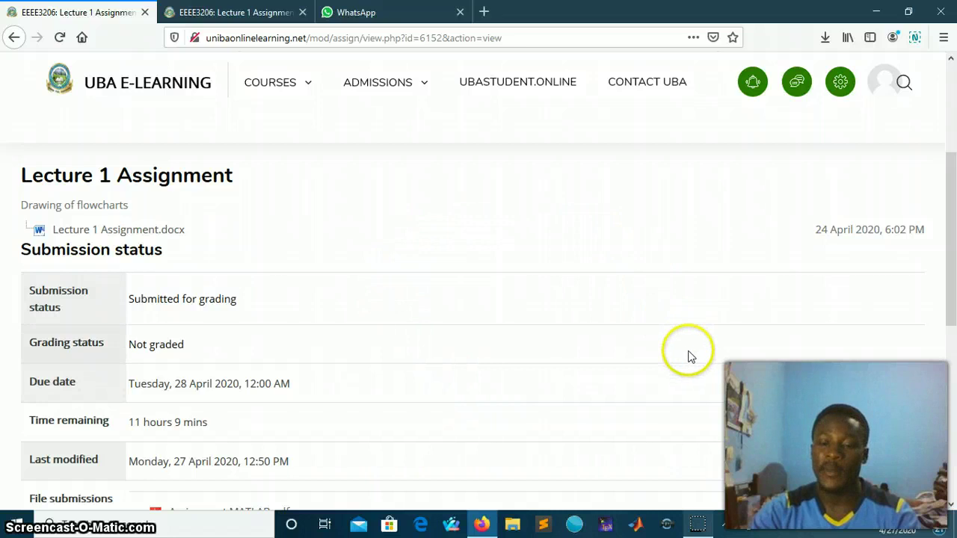
{"action": "scroll", "coordinate": [687, 356], "scroll_direction": "down", "scroll_amount": 2}
{"action": "scroll", "coordinate": [688, 359], "scroll_direction": "down", "scroll_amount": 2}
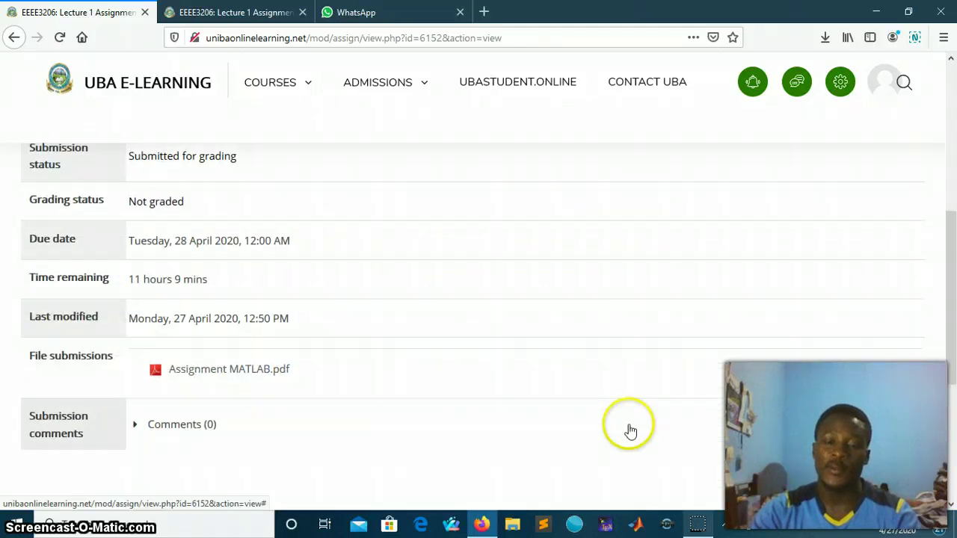